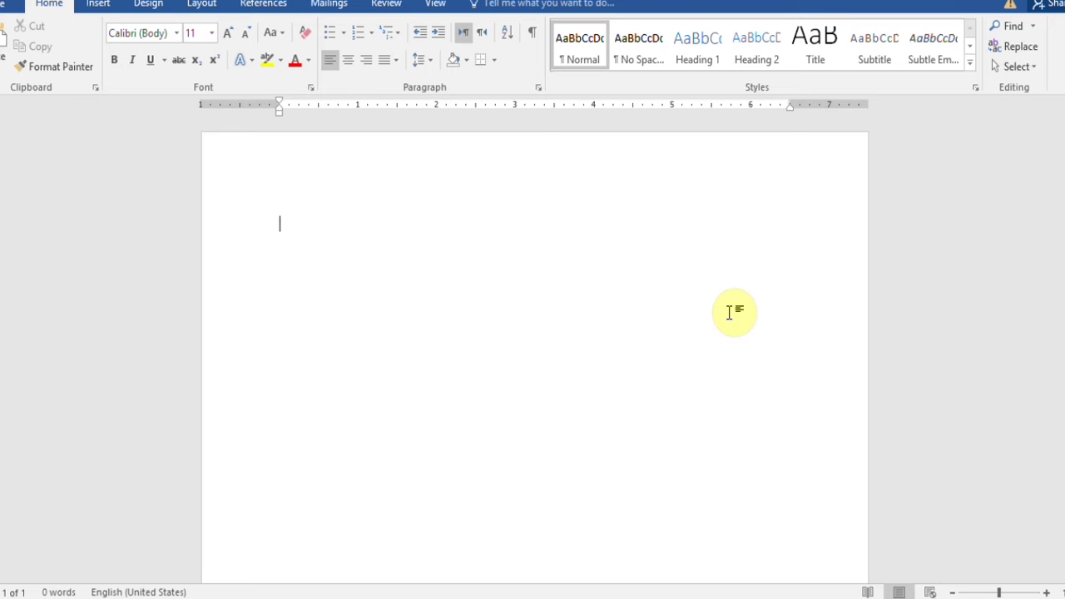
- Generate five sample paragraphs with =rand(), then Backspace away the first paragraph about online video
type("=rand()")
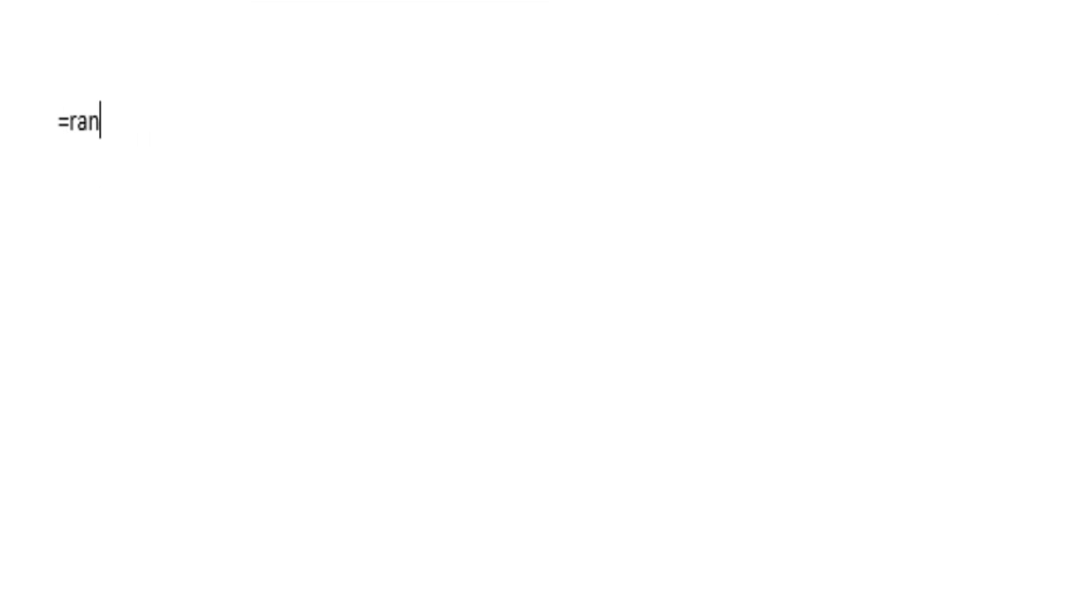
key("Return")
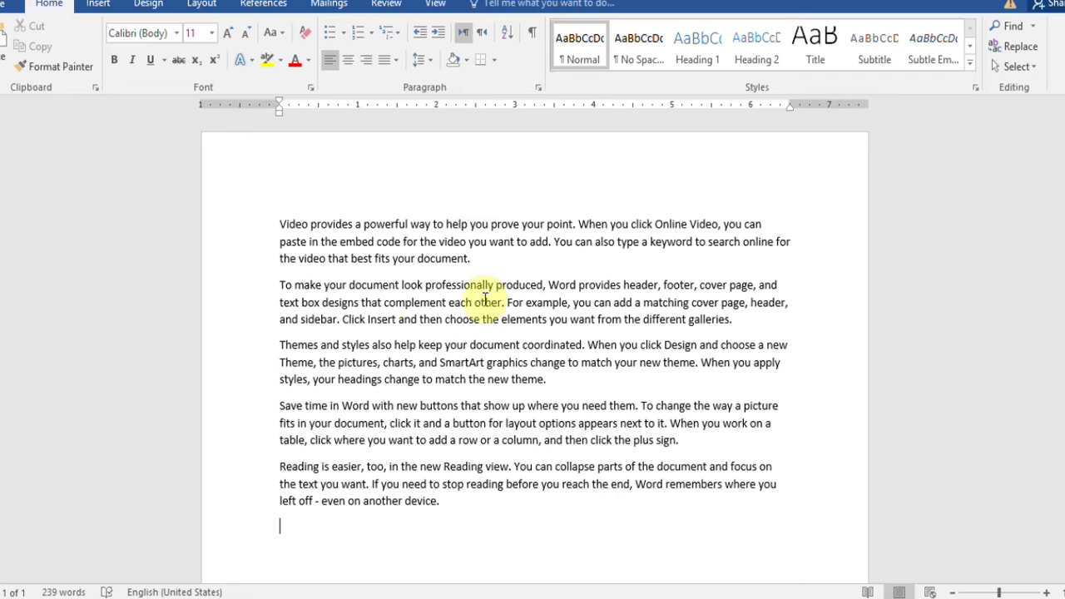
left_click(471, 257)
left_click_drag(440, 257, 271, 222)
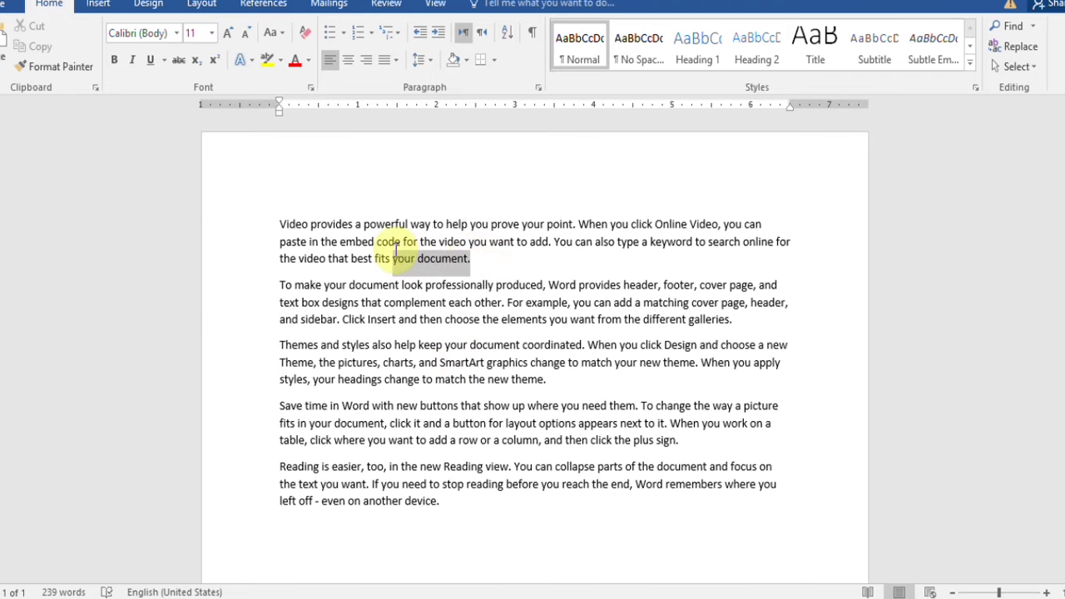
scroll(547, 277, "up", 4, "ctrl")
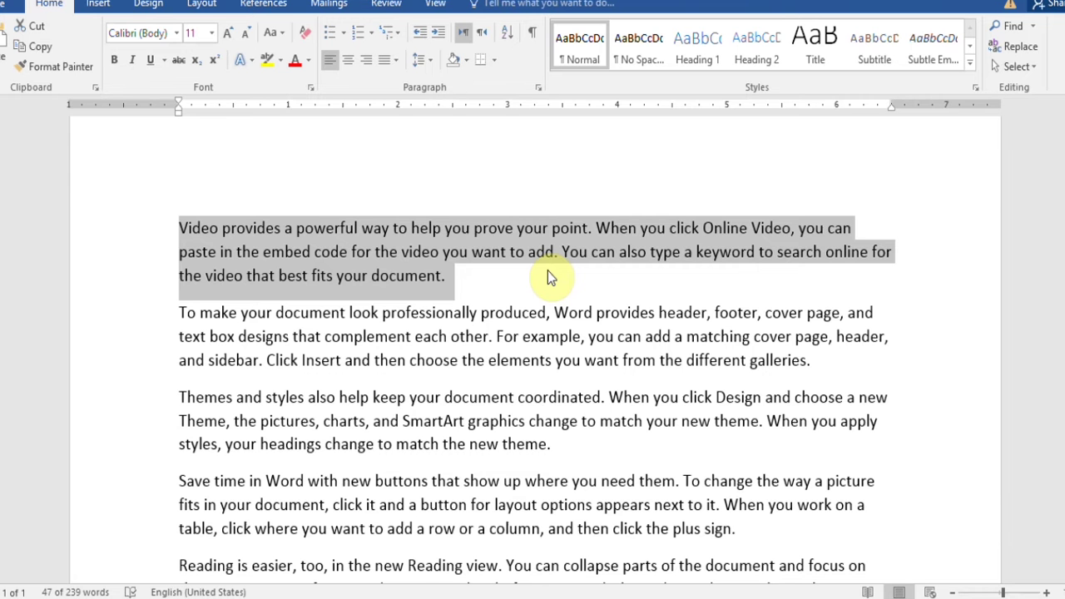
key("BackSpace")
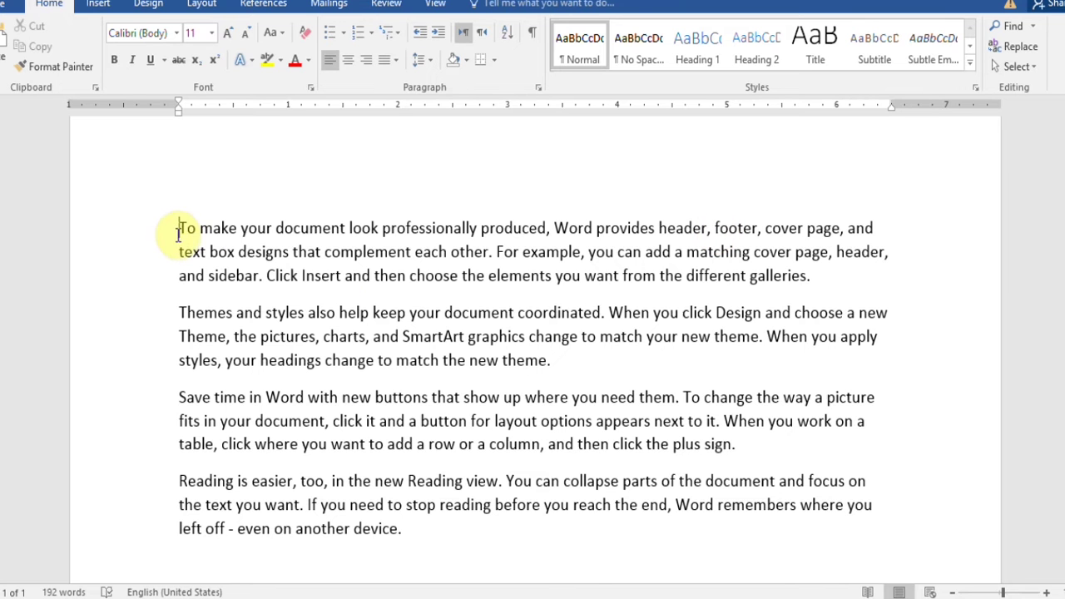
- Remove the first two remaining paragraphs with the Delete key, leaving 104 words
mouse_move(176, 229)
left_mouse_down()
mouse_move(877, 293)
mouse_move(827, 374)
left_mouse_up()
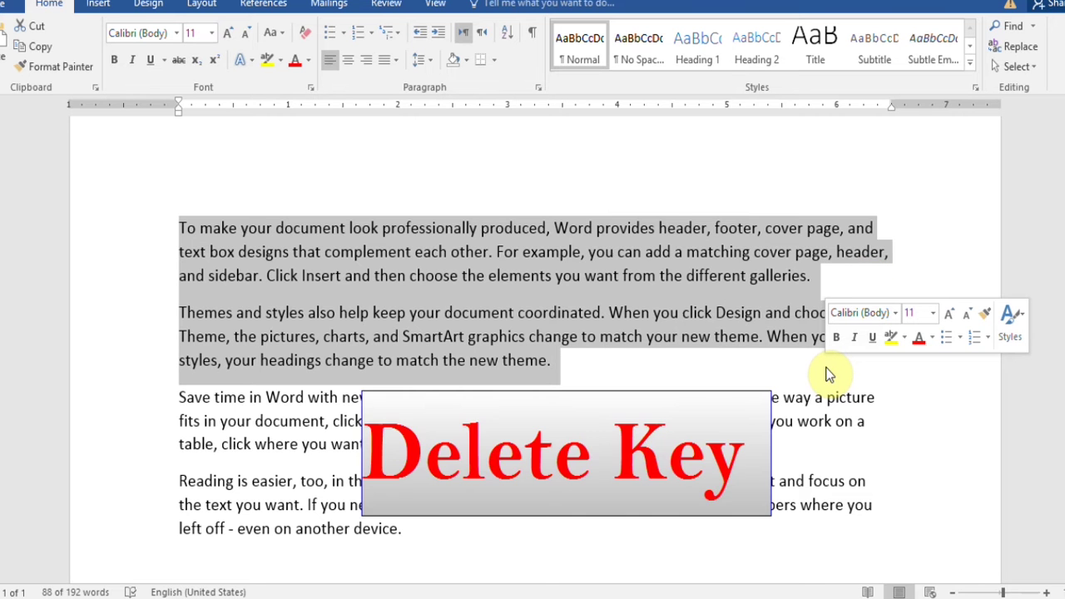
key("Delete")
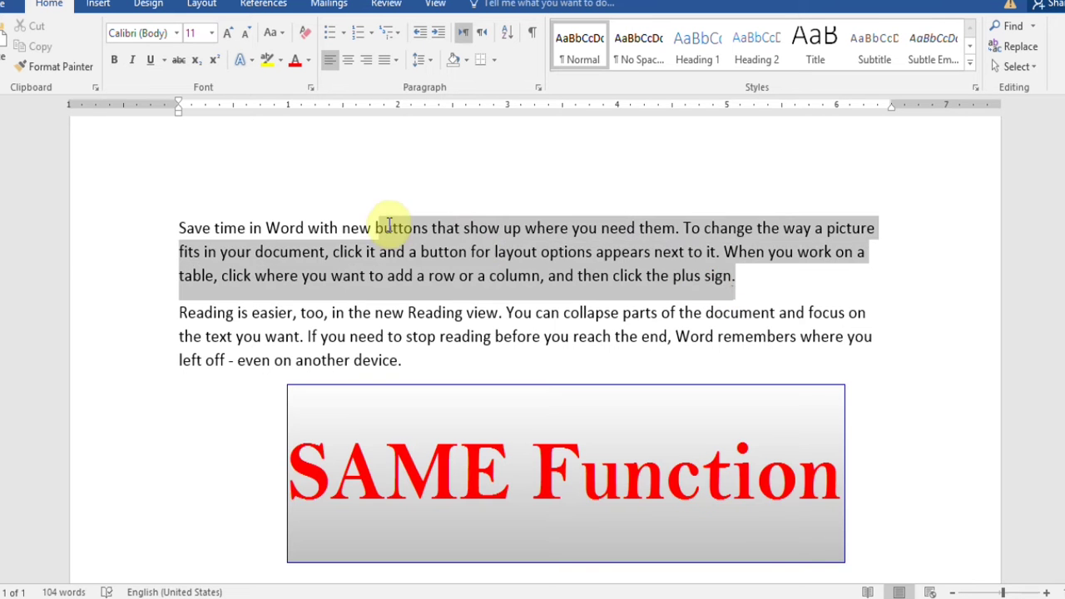
mouse_move(736, 279)
left_mouse_down()
mouse_move(302, 268)
mouse_move(157, 228)
left_mouse_up()
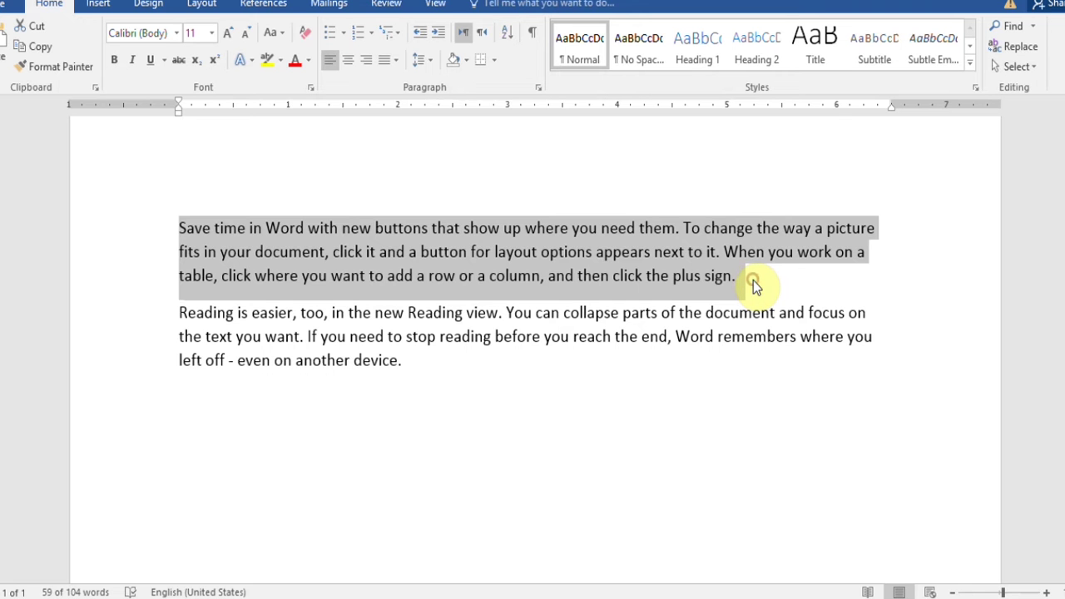
left_click(738, 279)
key("ctrl+v")
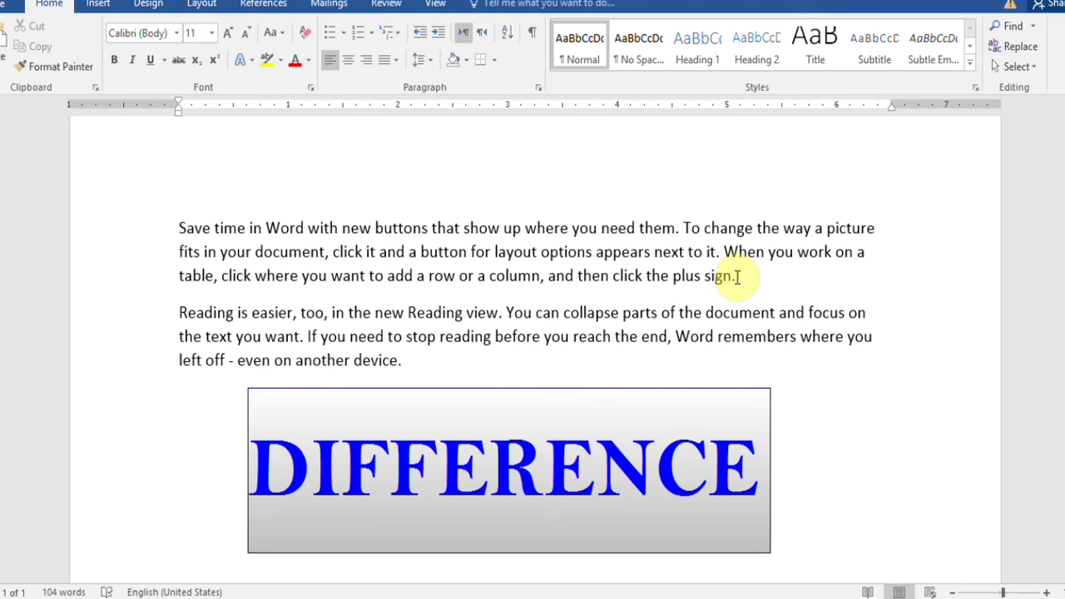
key("ctrl+z")
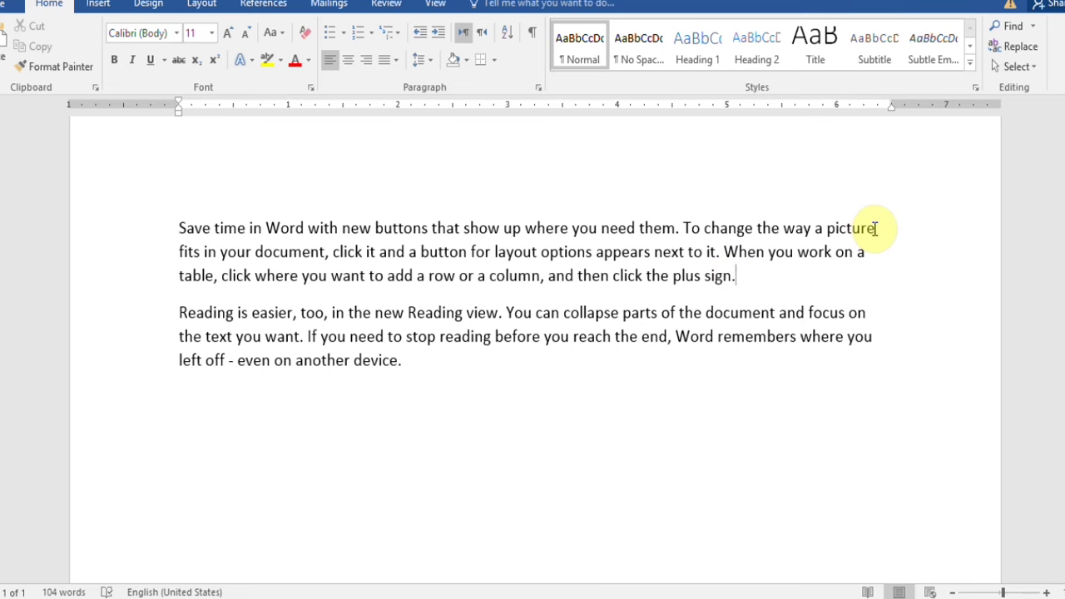
- Backspace the end of the 'Save time' paragraph so it stops at 'click where you want to'
scroll(753, 280, "up", 1)
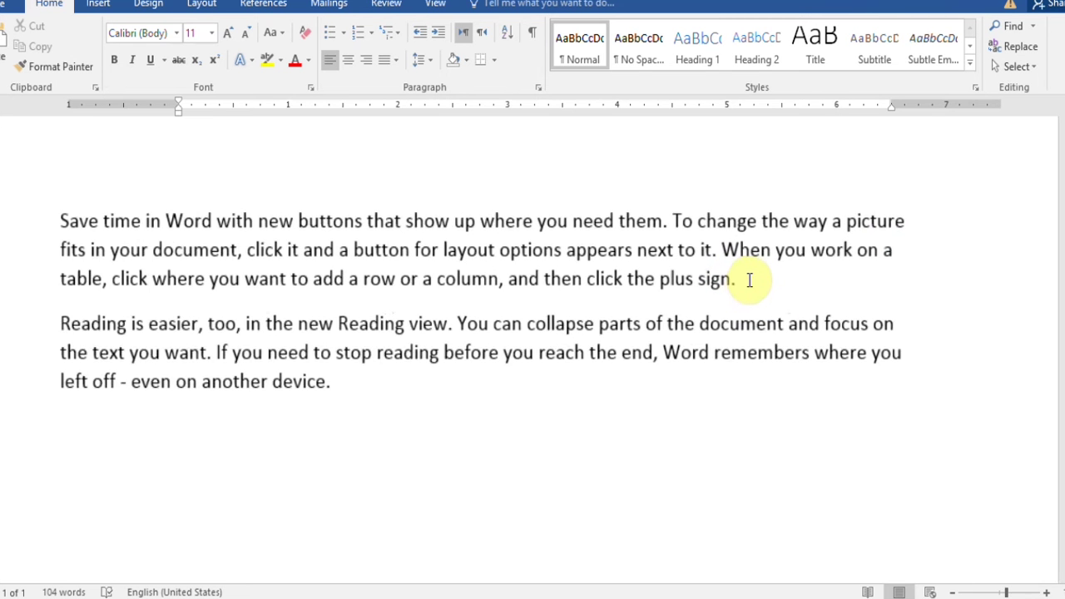
scroll(756, 278, "up", 1)
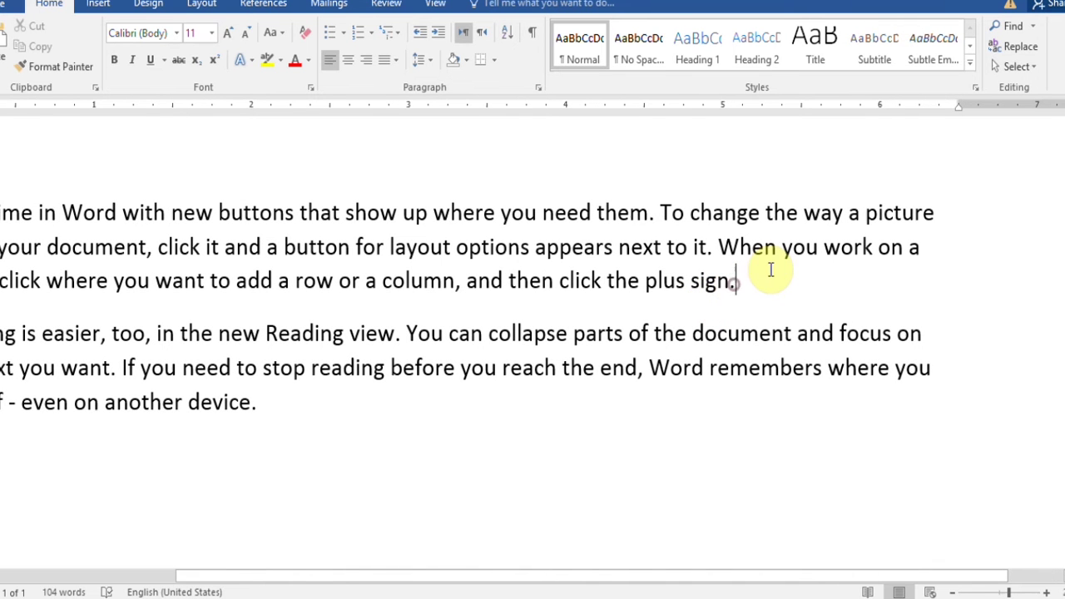
key("BackSpace")
key("BackSpace")
key("BackSpace")
key("BackSpace")
key("BackSpace")
key("BackSpace")
key("BackSpace")
key("BackSpace")
key("BackSpace")
key("BackSpace")
key("BackSpace")
key("BackSpace")
key("BackSpace")
key("BackSpace")
key("BackSpace")
key("BackSpace")
key("BackSpace")
key("BackSpace")
key("BackSpace")
key("BackSpace")
key("BackSpace")
key("BackSpace")
key("BackSpace")
key("BackSpace")
key("BackSpace")
key("BackSpace")
key("BackSpace")
key("BackSpace")
key("BackSpace")
key("BackSpace")
key("BackSpace")
key("BackSpace")
key("BackSpace")
key("BackSpace")
key("BackSpace")
key("BackSpace")
key("BackSpace")
key("BackSpace")
key("BackSpace")
key("BackSpace")
key("BackSpace")
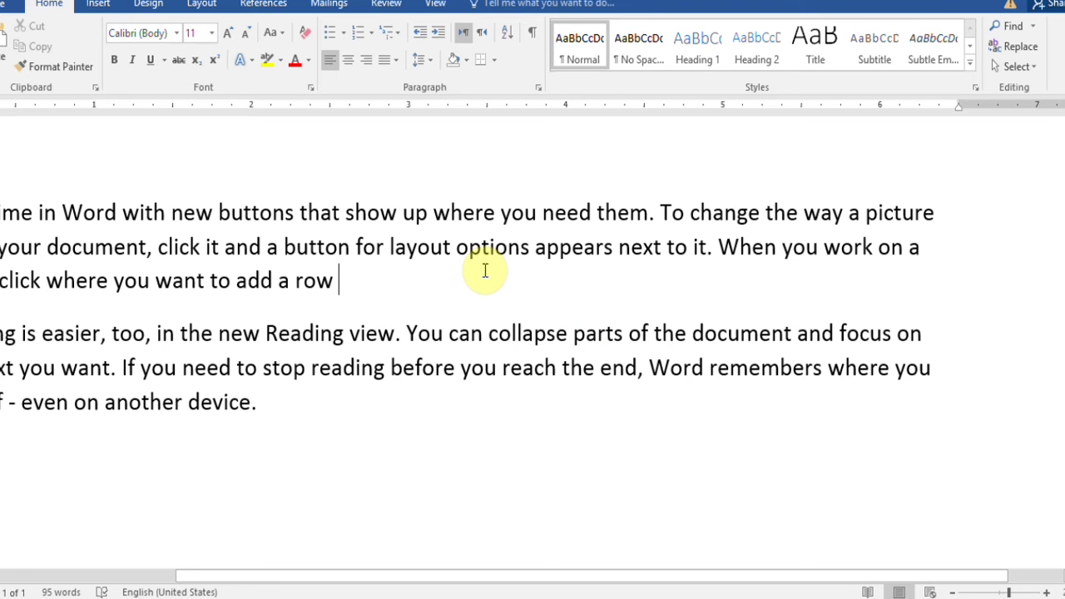
key("ctrl+z")
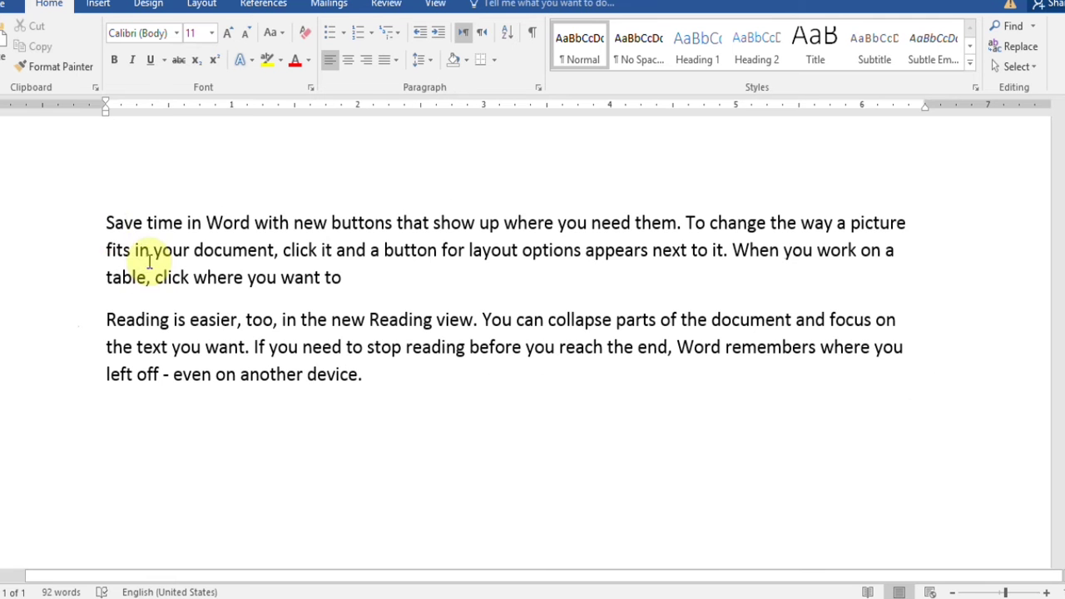
- Delete forward from before 'Save' until the paragraph starts at 'e the way a picture fits'
left_click(107, 221)
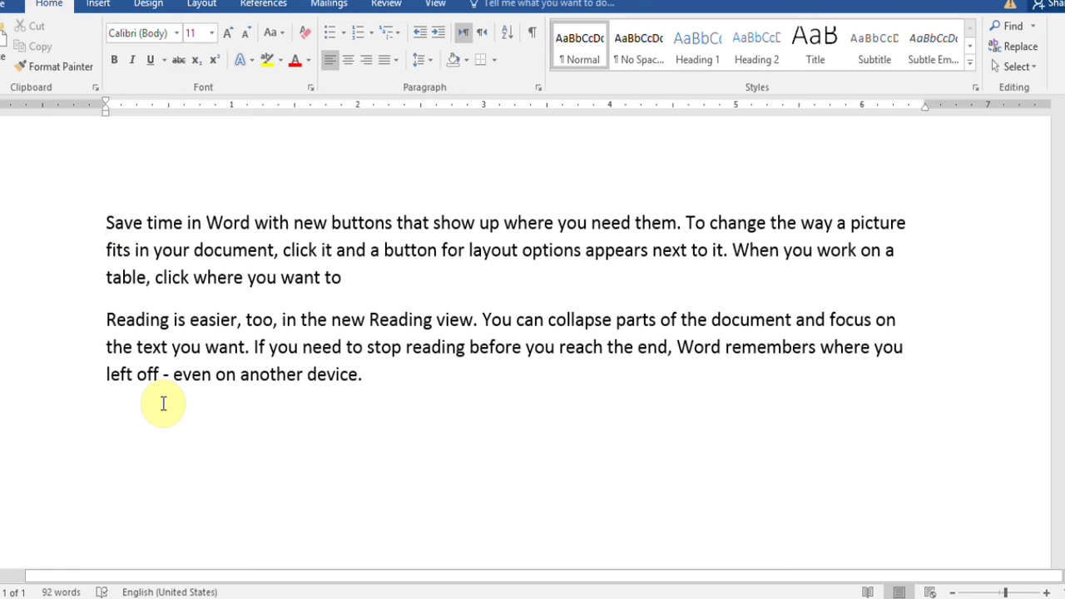
key("Delete")
key("Delete")
key("Delete")
key("Delete")
key("Delete")
key("Delete")
key("Delete")
key("Delete")
key("Delete")
key("Delete")
key("Delete")
key("Delete")
key("Delete")
key("Delete")
key("Delete")
key("Delete")
key("Delete")
key("Delete")
key("Delete")
key("Delete")
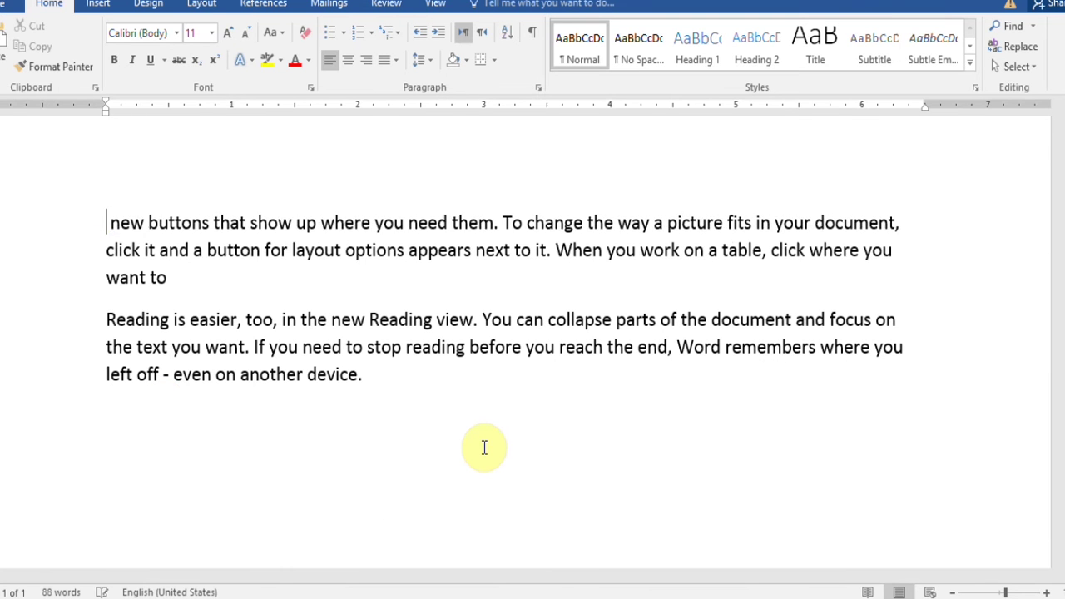
key("Delete")
key("Delete")
key("Delete")
key("Delete")
key("Delete")
key("Delete")
key("Delete")
key("Delete")
key("Delete")
key("Delete")
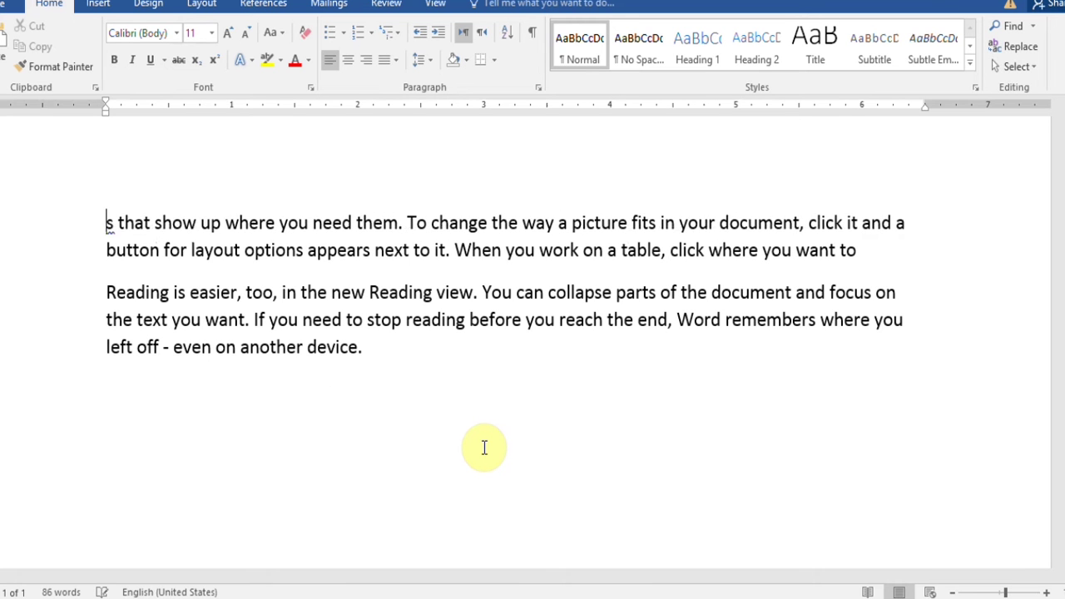
key("Delete")
key("Delete")
key("Delete")
key("Delete")
key("Delete")
key("Delete")
key("Delete")
key("Delete")
key("Delete")
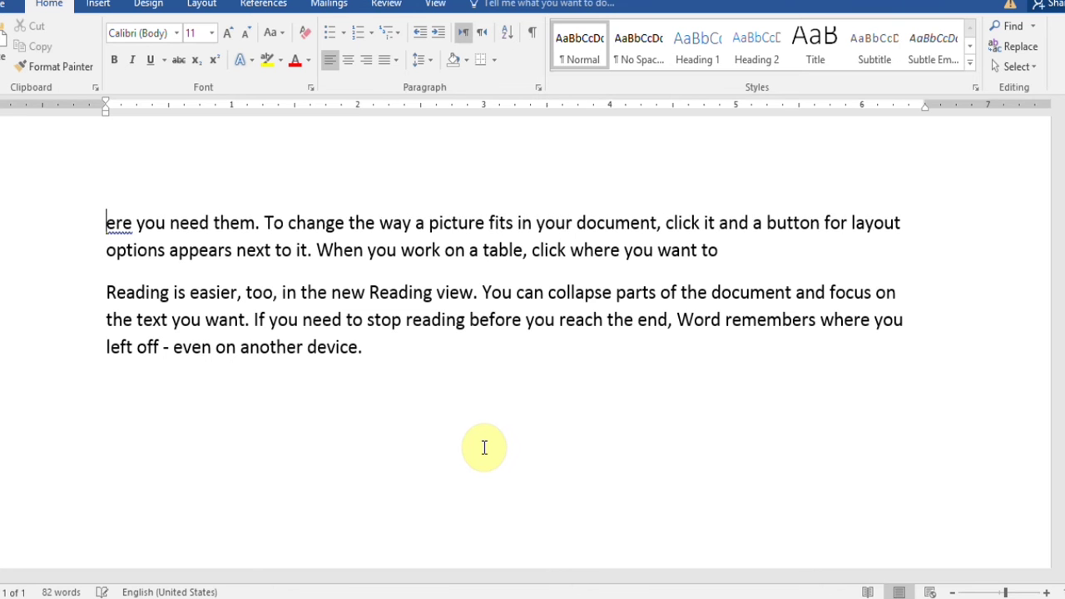
key("Delete")
key("Delete")
key("Delete")
key("Delete")
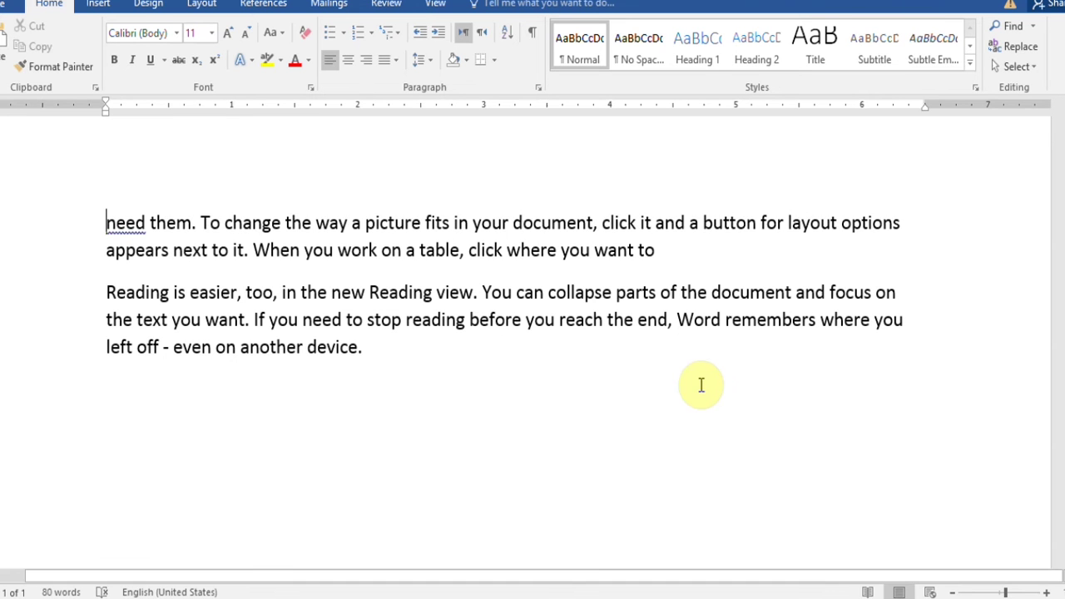
key("Delete")
key("Delete")
key("Delete")
key("Delete")
key("Delete")
key("Delete")
key("Delete")
key("Delete")
key("Delete")
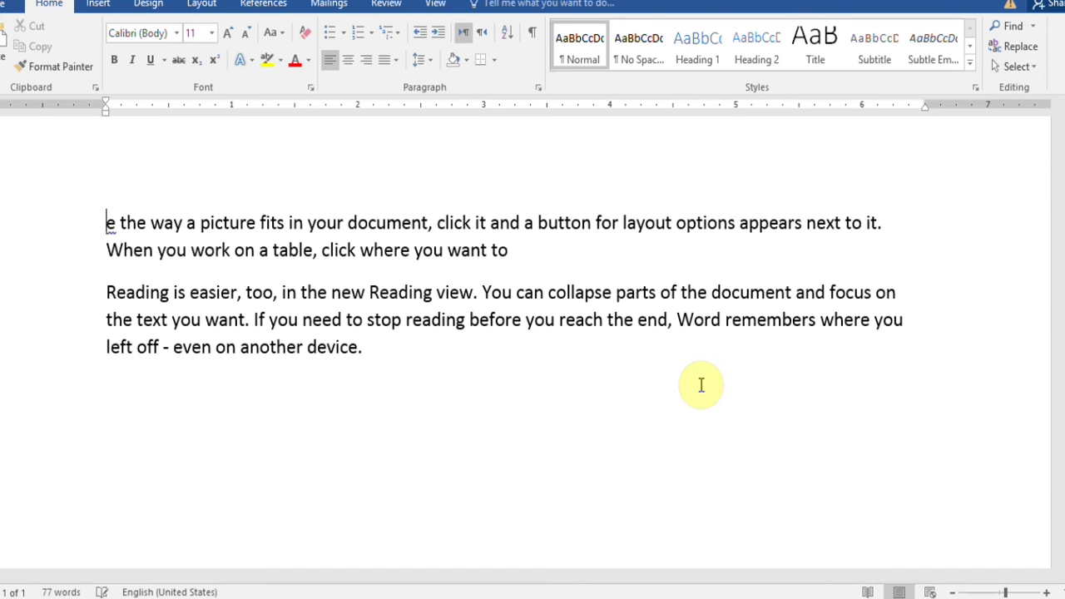
key("Delete")
key("Delete")
key("Delete")
key("Delete")
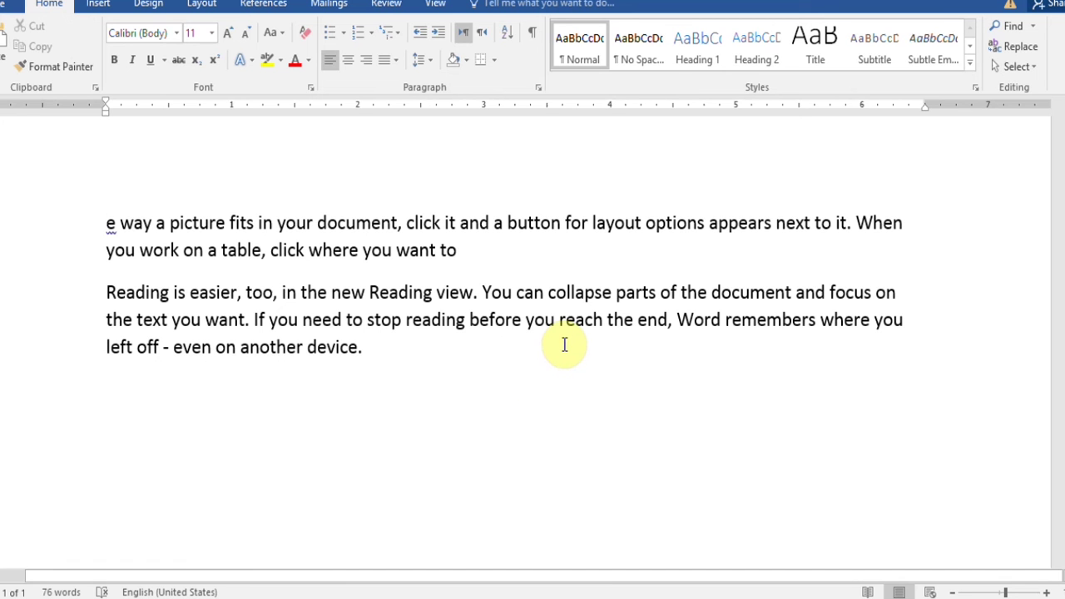
- Close Document1 in Word and discard the changes with Don't Save
left_click(1053, 7)
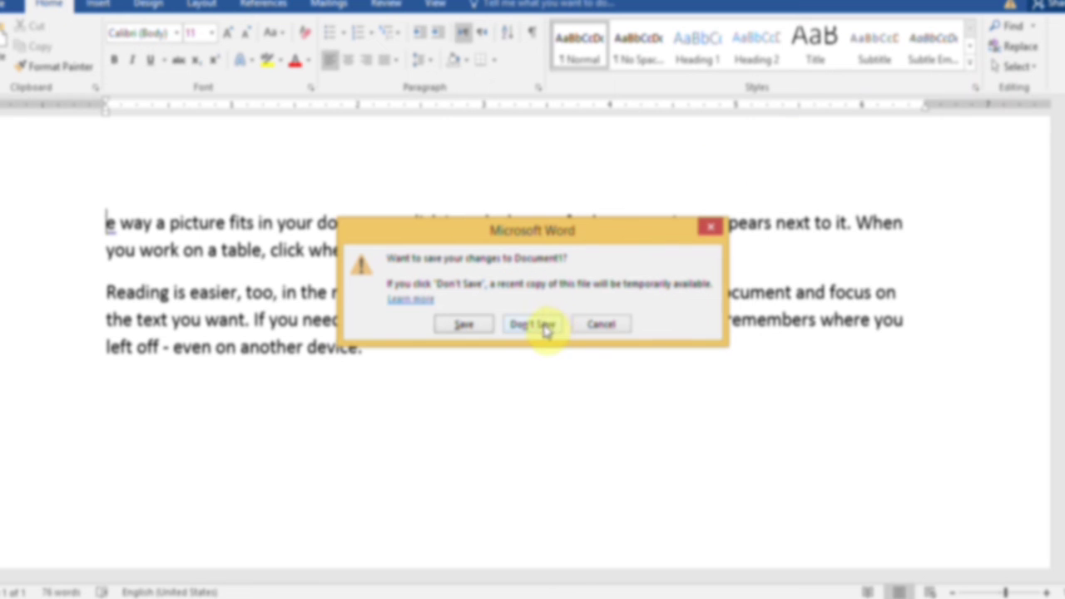
left_click(537, 325)
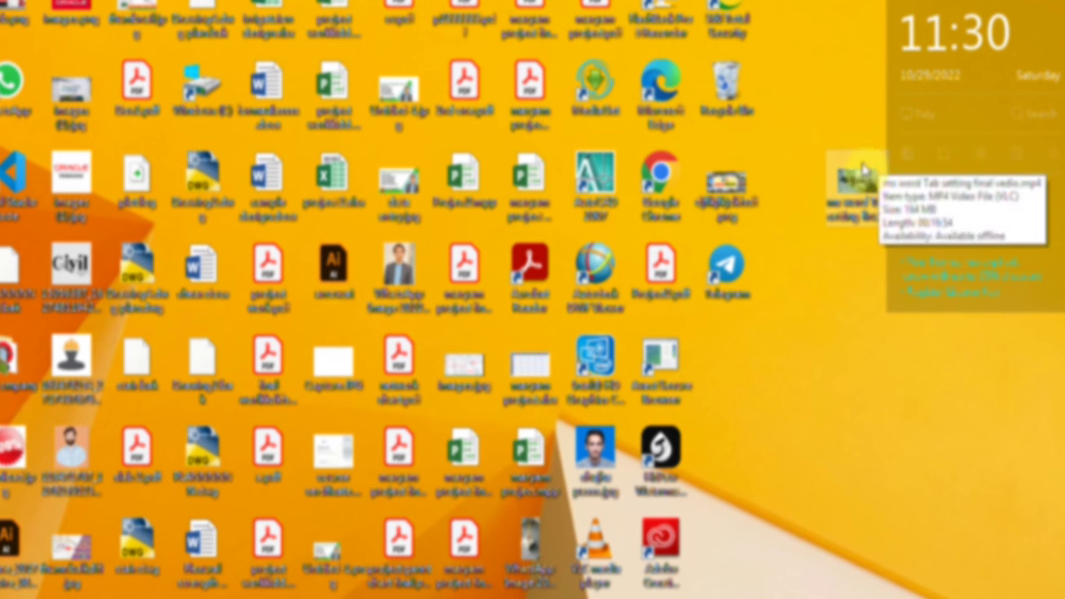
- Select the MP4 video file on the desktop and try Backspace, which has no effect
mouse_move(857, 195)
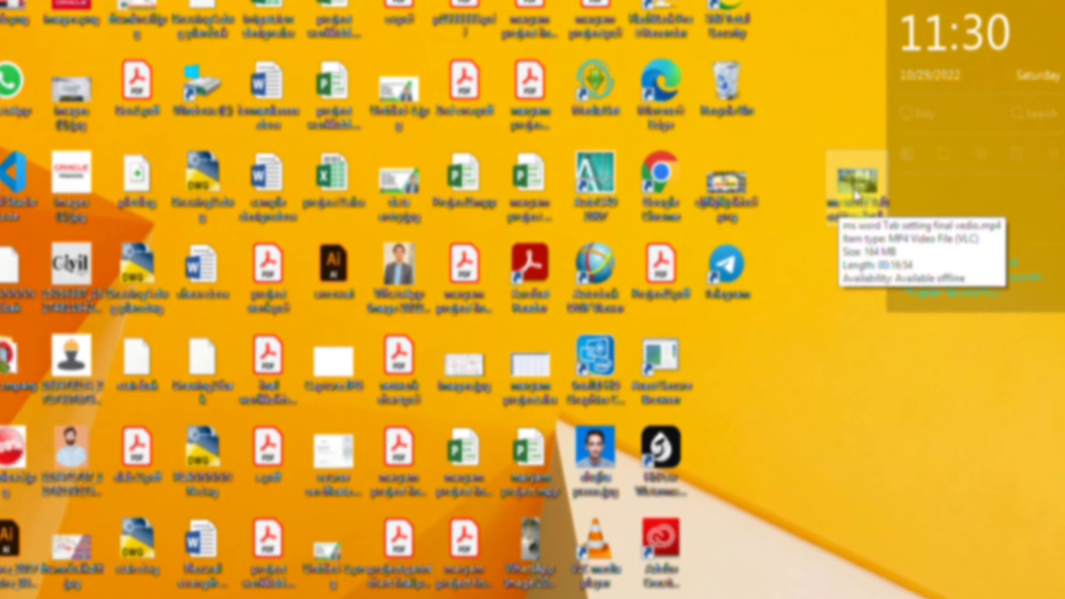
left_click(855, 193)
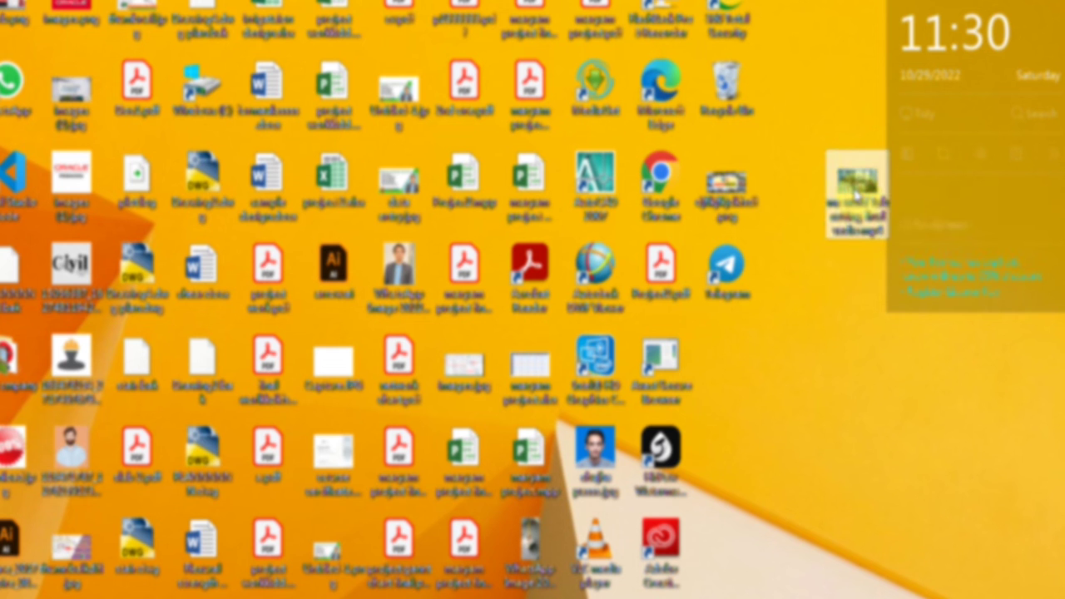
key("BackSpace")
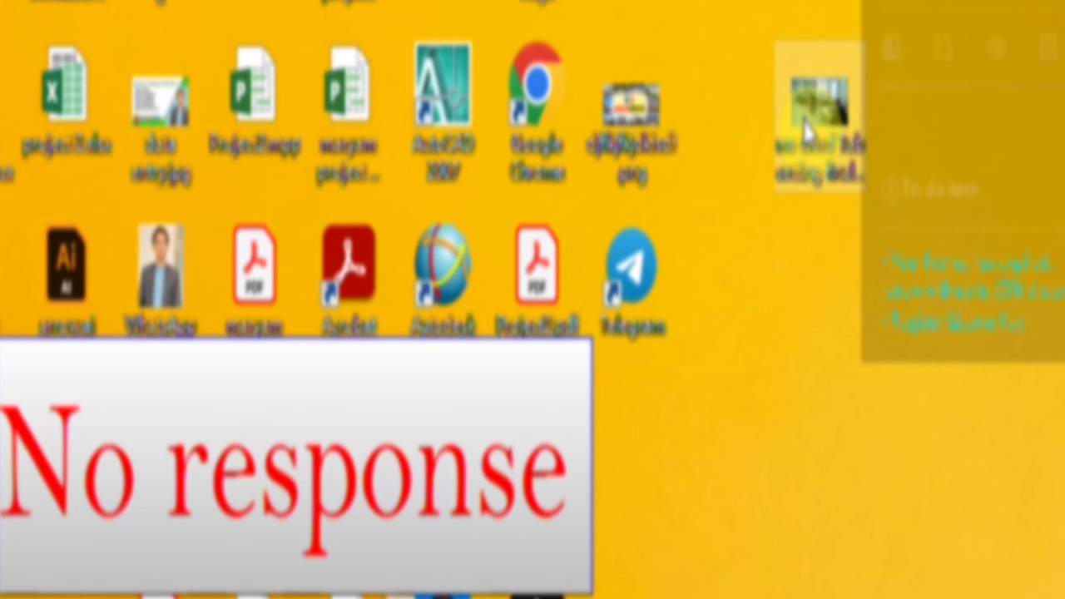
- Reselect the MP4 video file and remove it with the Delete key
mouse_move(828, 163)
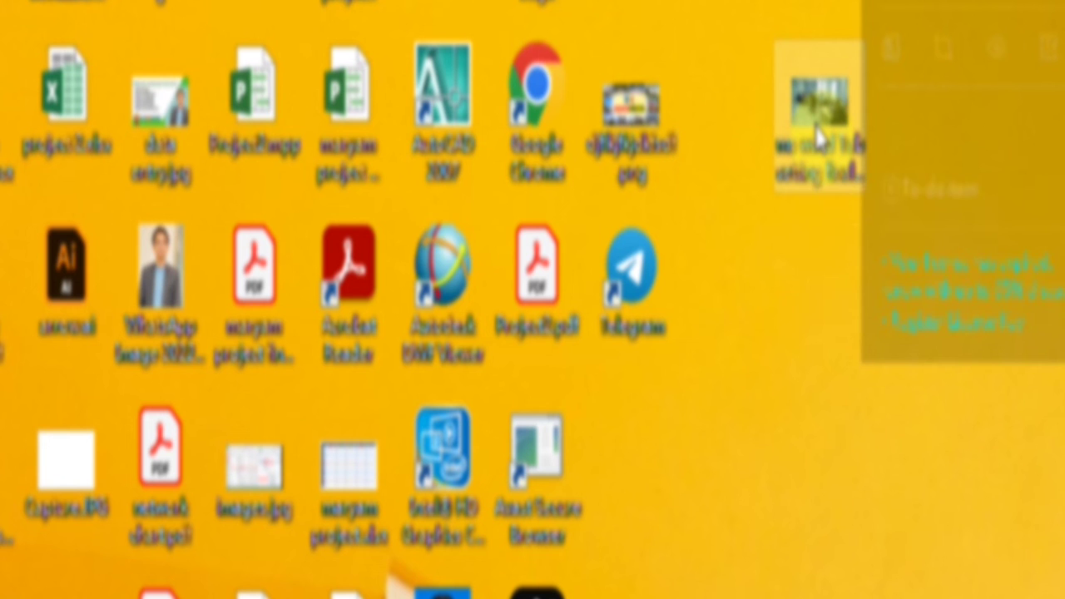
mouse_move(815, 125)
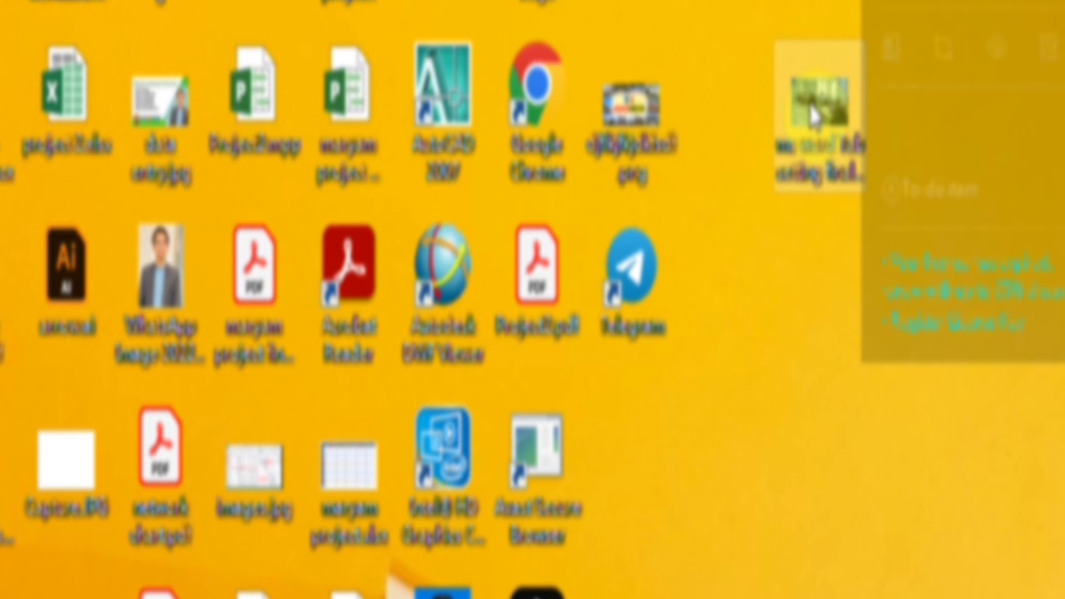
left_click(814, 116)
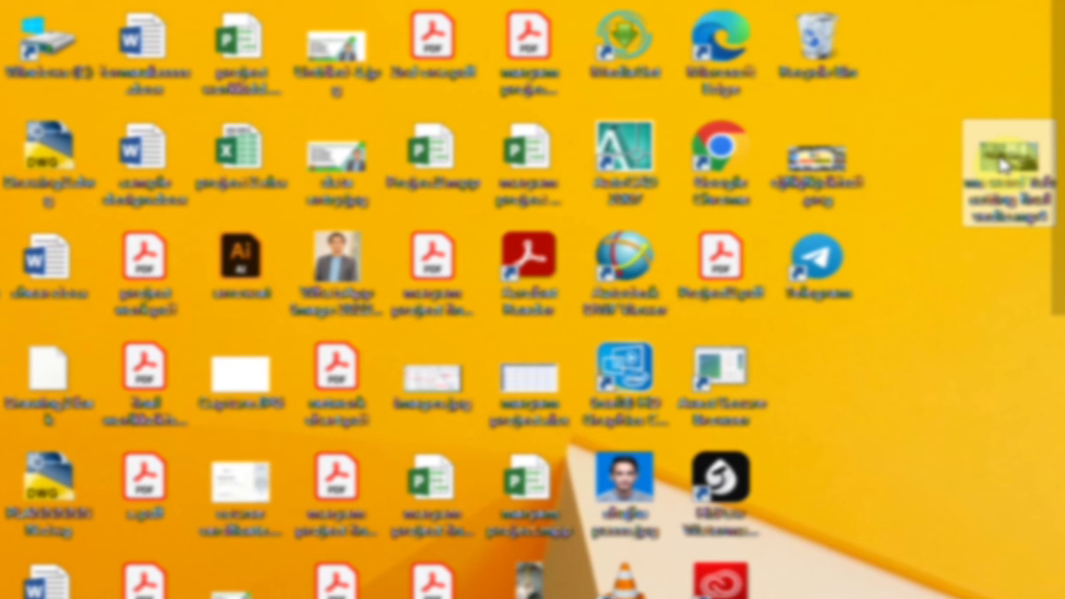
key("Delete")
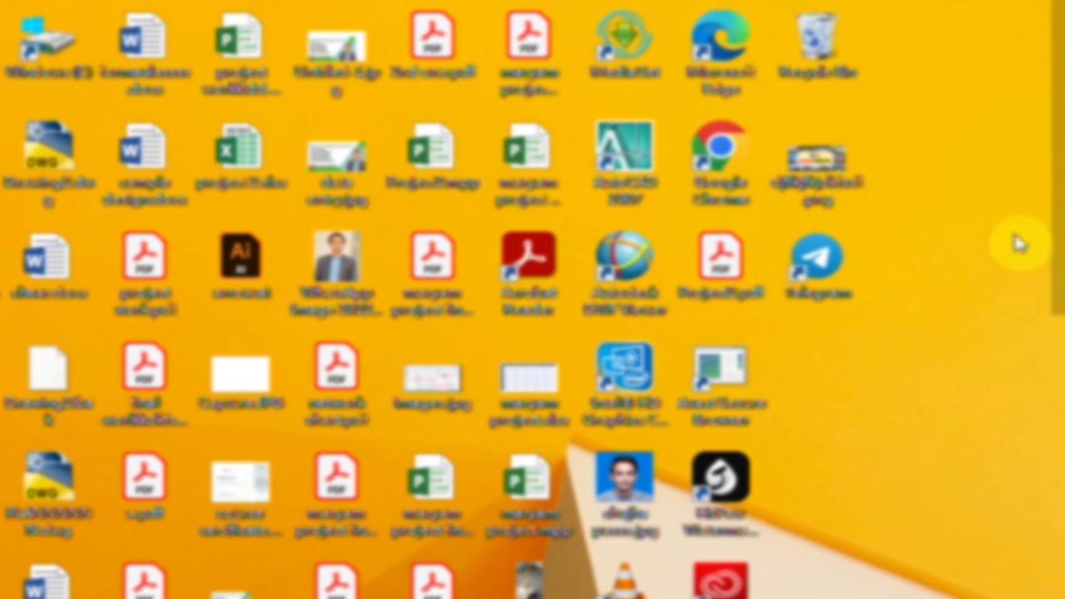